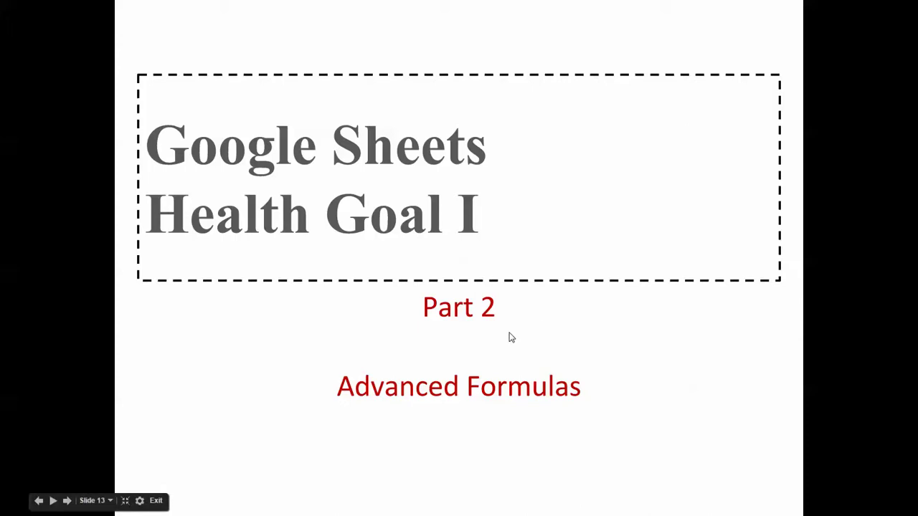
# Step: Advance to the Sum Function slide, then in the goal log spreadsheet enter =sum(B3:B16) in the Total cell B17
pyautogui.click(452, 429)
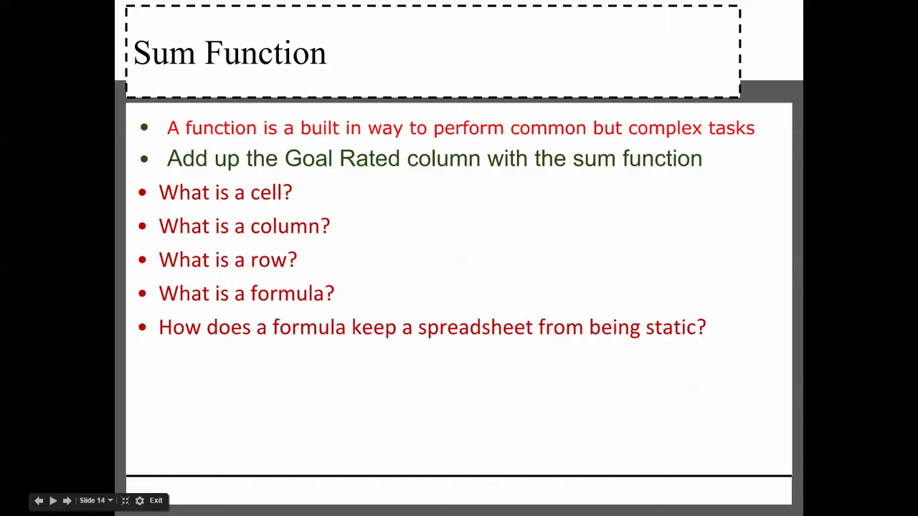
pyautogui.moveTo(917, 16); pyautogui.dragTo(593, 22)
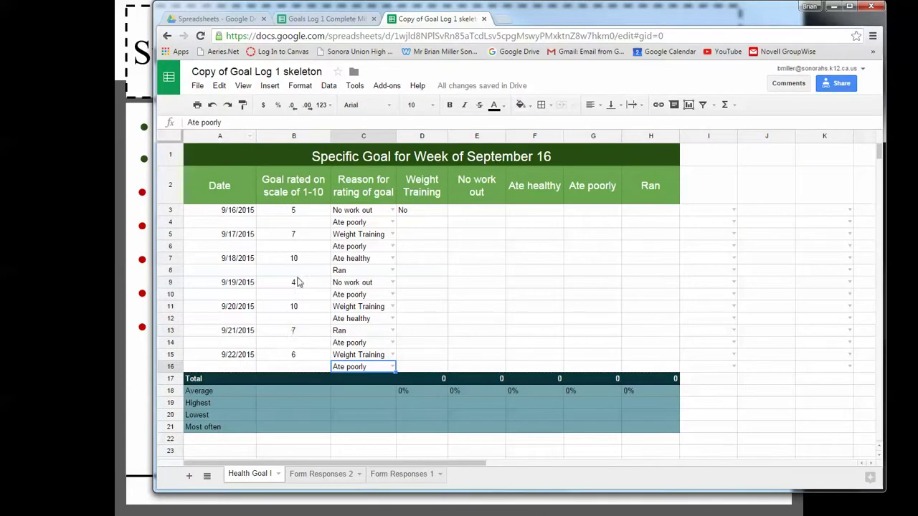
pyautogui.click(291, 380)
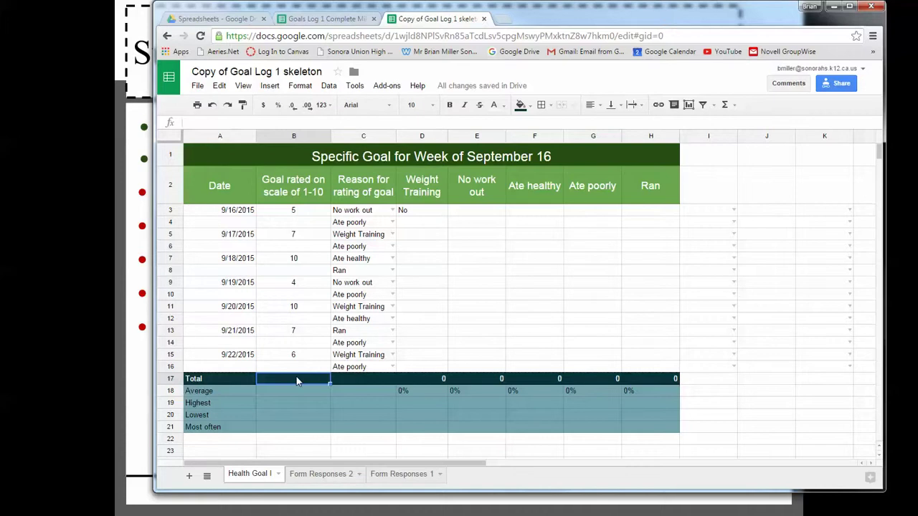
pyautogui.doubleClick(297, 379)
pyautogui.write('=')
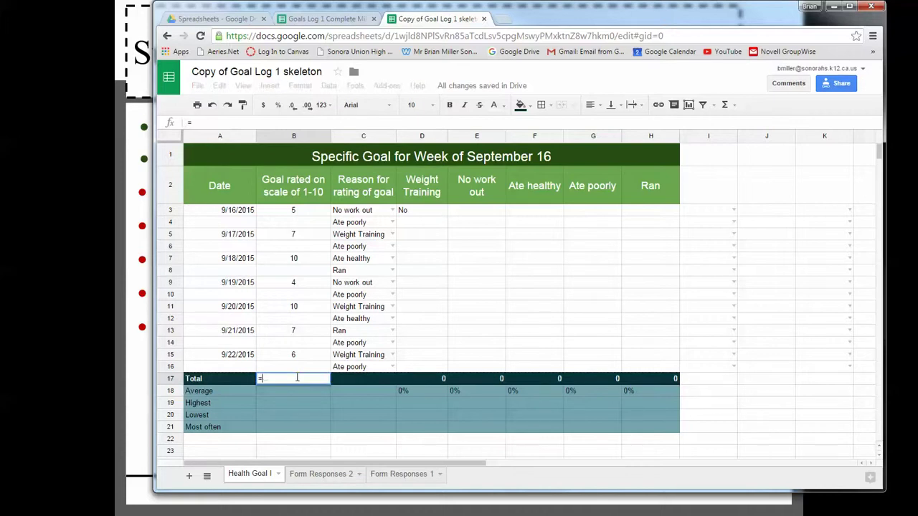
pyautogui.write('sum')
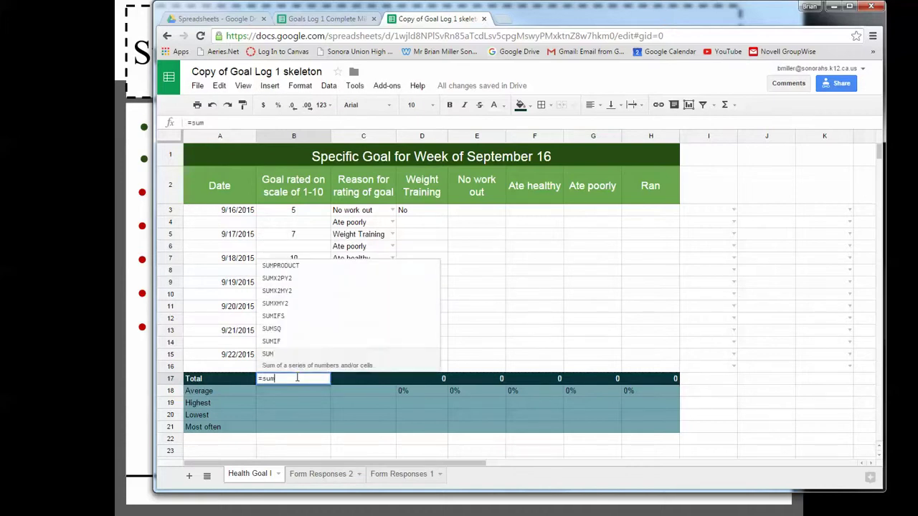
pyautogui.write('(')
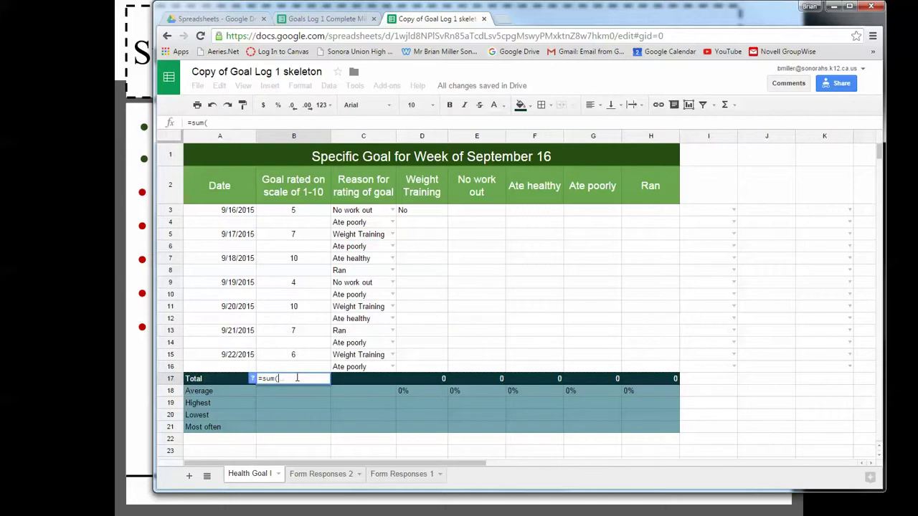
pyautogui.moveTo(293, 214); pyautogui.dragTo(284, 368)
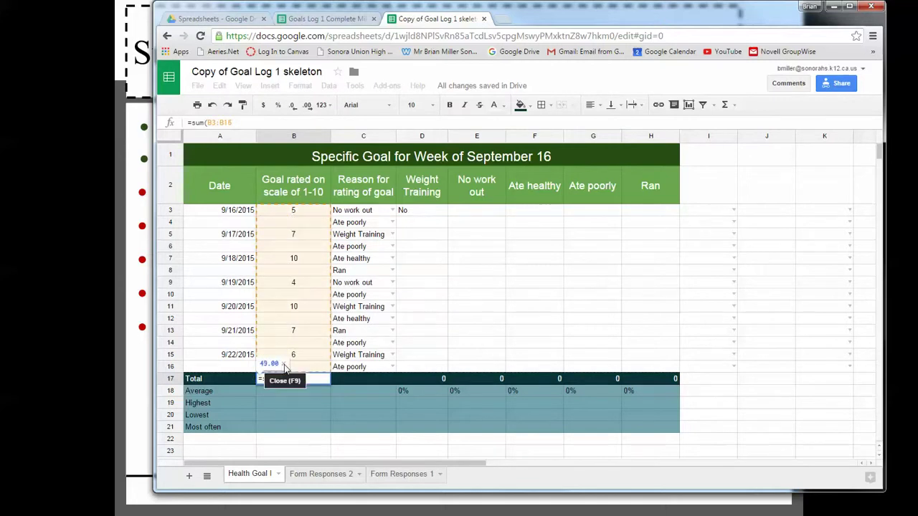
pyautogui.press('Return')
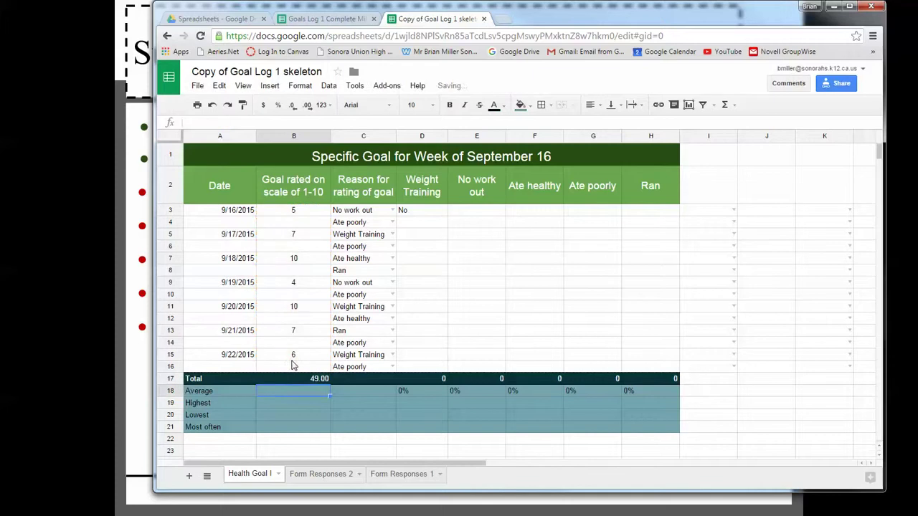
pyautogui.click(301, 381)
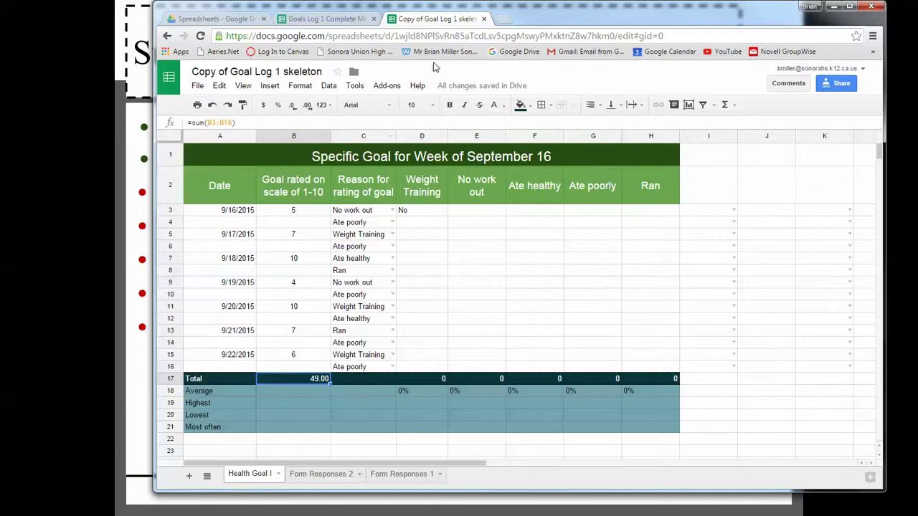
# Step: Change the 9/16/2015 goal rating in B3 to 7 and check the total in B17
pyautogui.moveTo(531, 16); pyautogui.dragTo(606, 20)
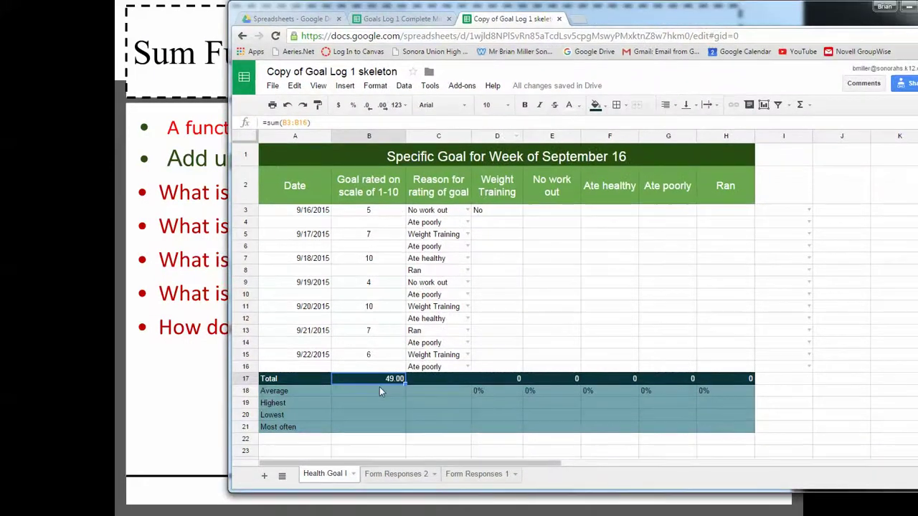
pyautogui.click(373, 211)
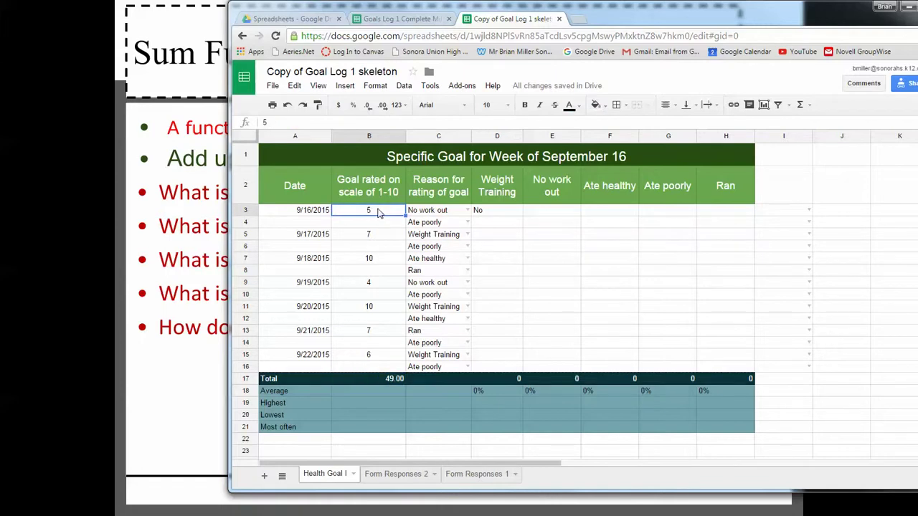
pyautogui.write('7')
pyautogui.press('Return')
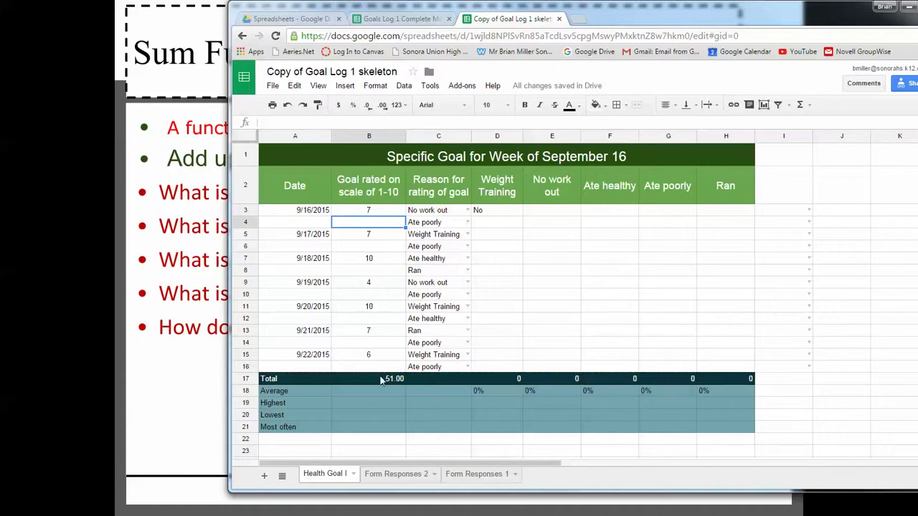
pyautogui.click(381, 380)
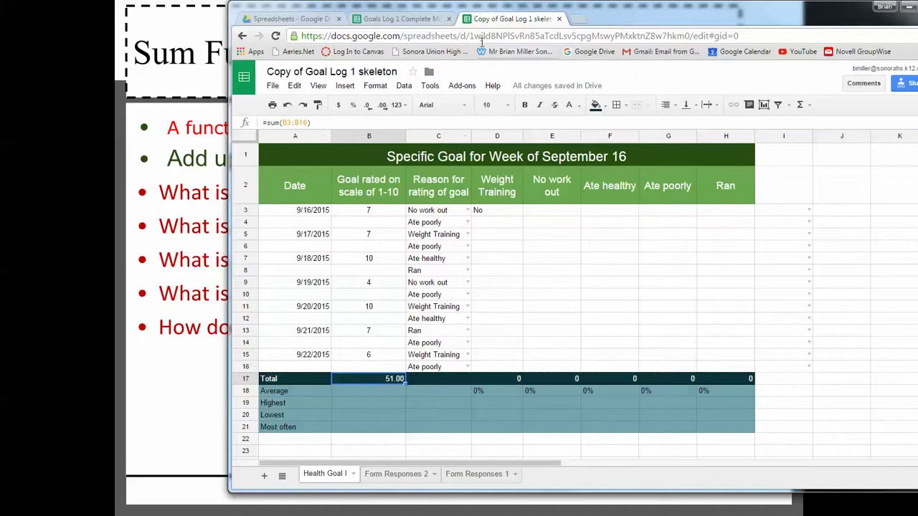
pyautogui.moveTo(623, 22); pyautogui.dragTo(734, 22)
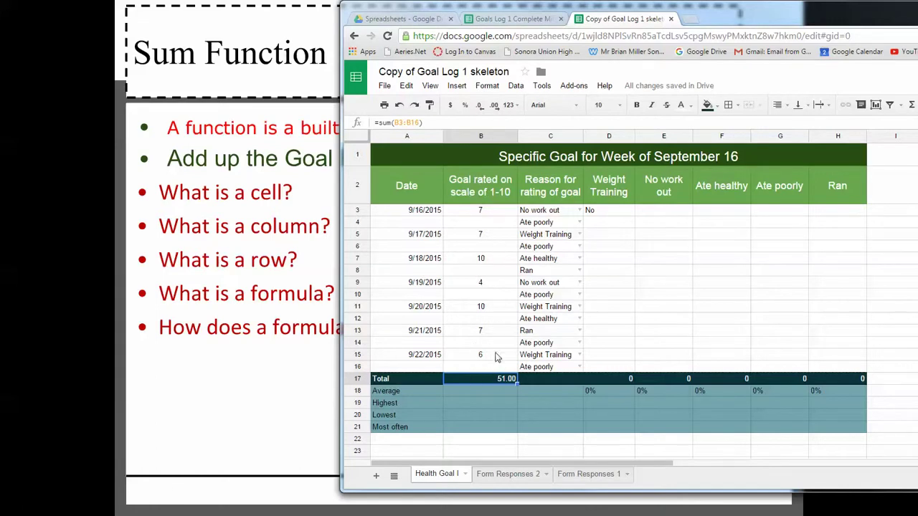
# Step: Examine the SUM formula in B17 and the list of built-in functions, keeping the formula as it is
pyautogui.doubleClick(500, 385)
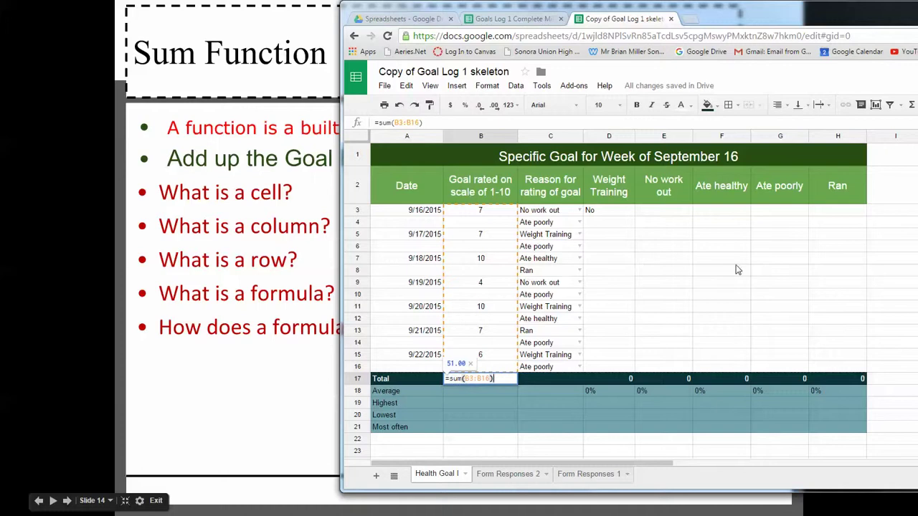
pyautogui.moveTo(798, 15); pyautogui.dragTo(692, 20)
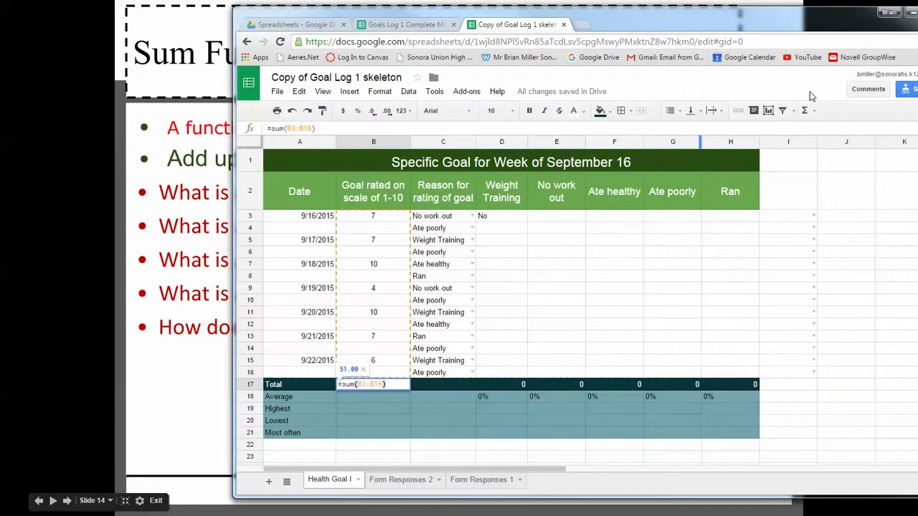
pyautogui.click(813, 112)
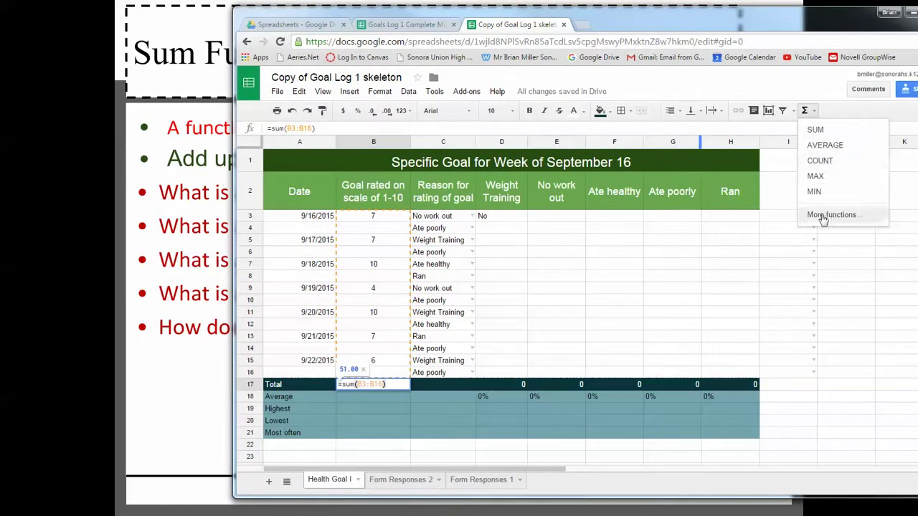
pyautogui.press('super+Down')
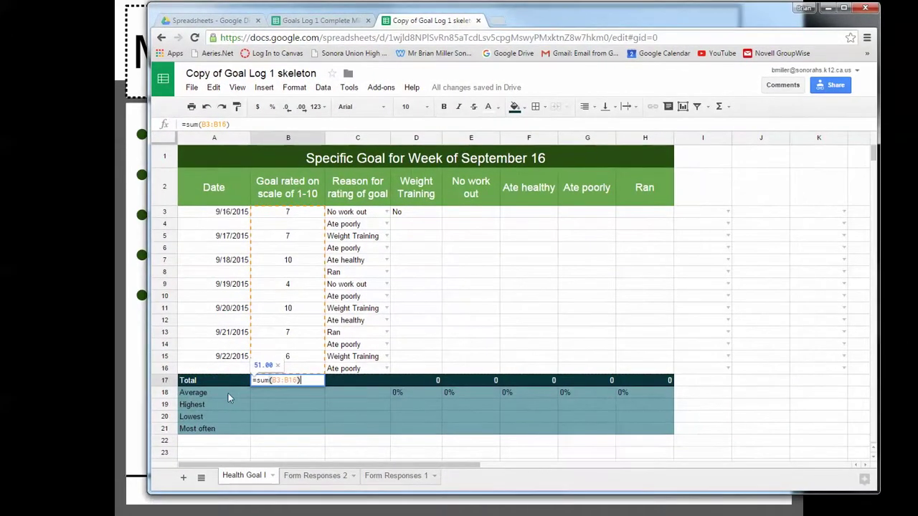
pyautogui.press('Return')
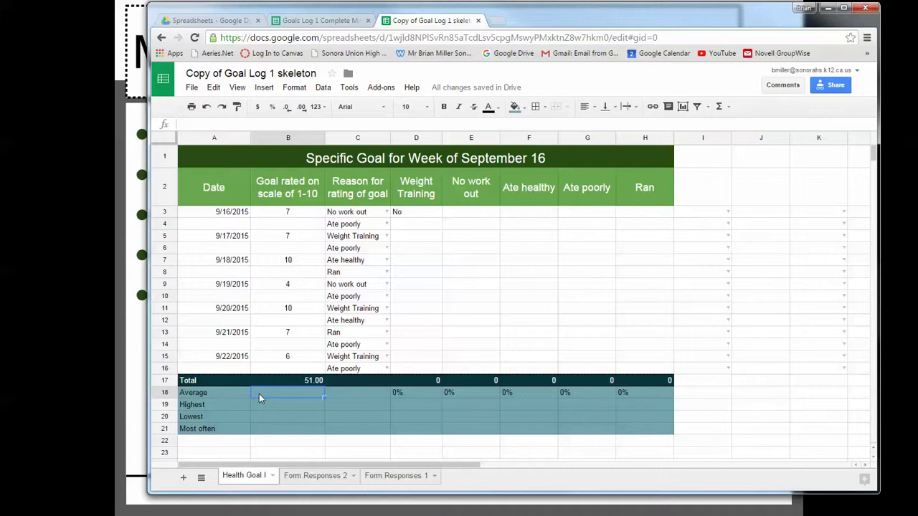
# Step: Calculate the average goal rating in B18 with =Average(B3:B16)
pyautogui.write('=Average(')
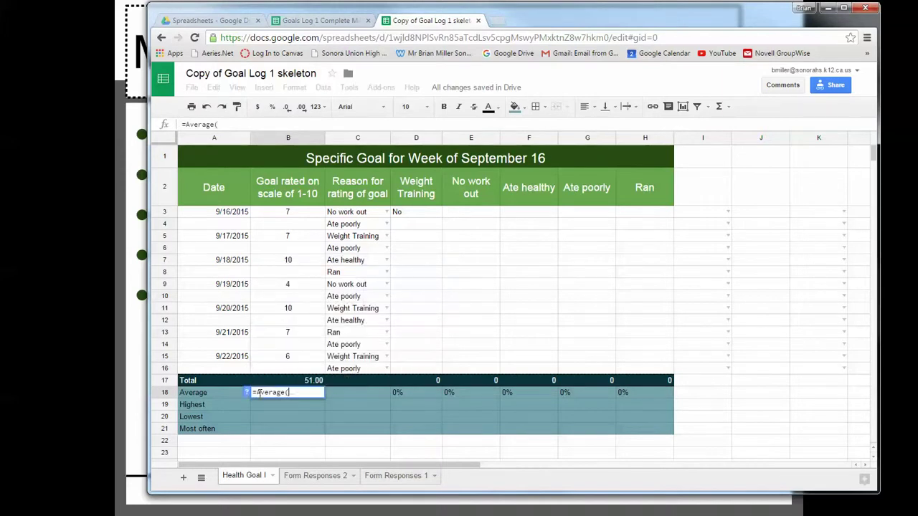
pyautogui.moveTo(284, 213); pyautogui.dragTo(281, 369)
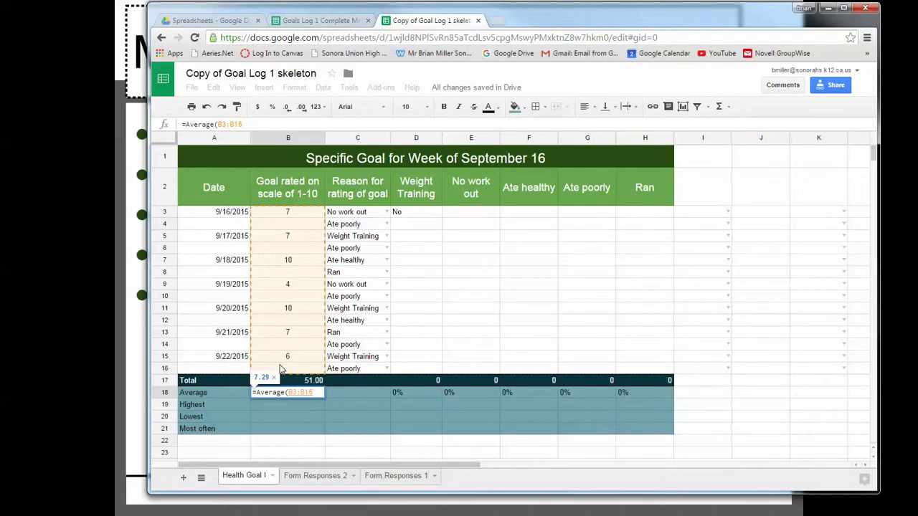
pyautogui.press('Return')
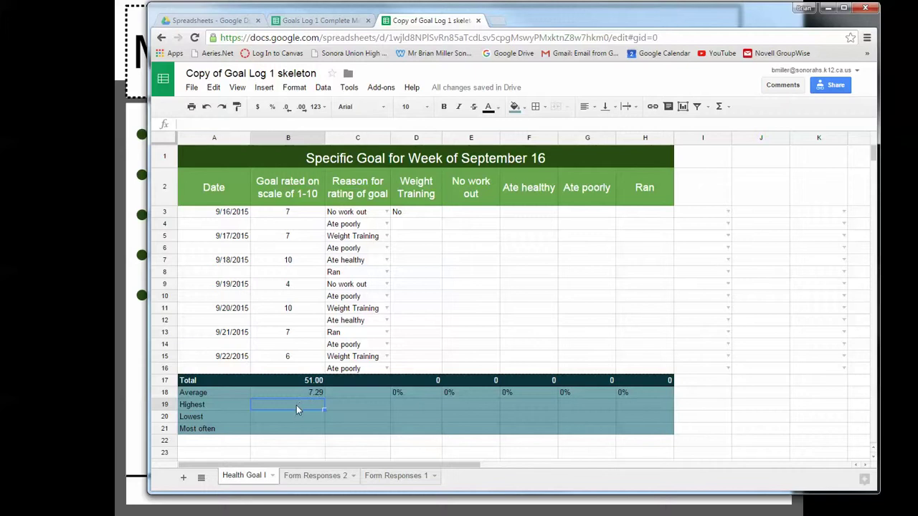
# Step: Find the highest goal rating in B19 with the MAX function over B3:B16
pyautogui.write('=ma')
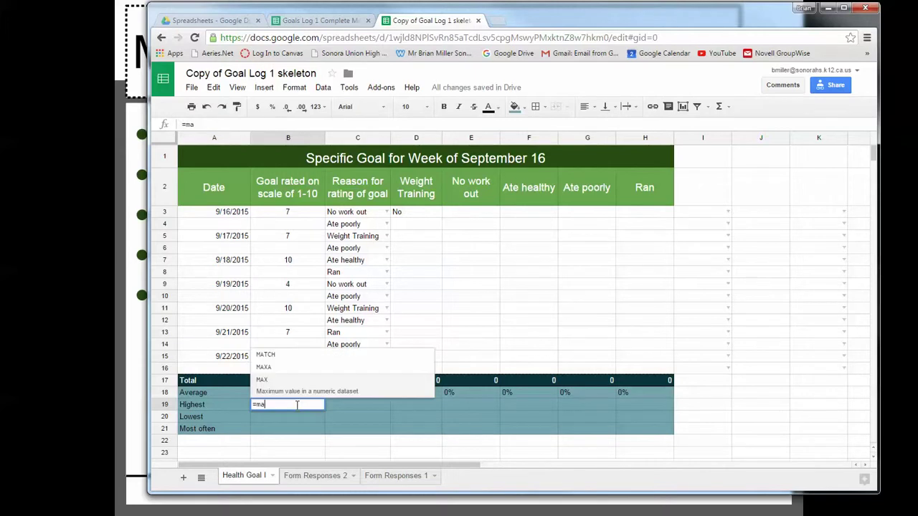
pyautogui.write('x(')
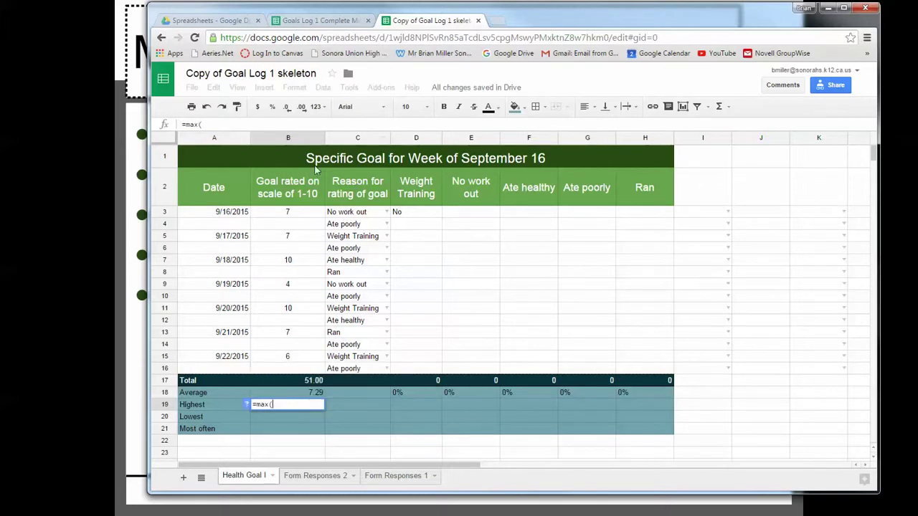
pyautogui.moveTo(284, 215); pyautogui.dragTo(285, 368)
pyautogui.press('Return')
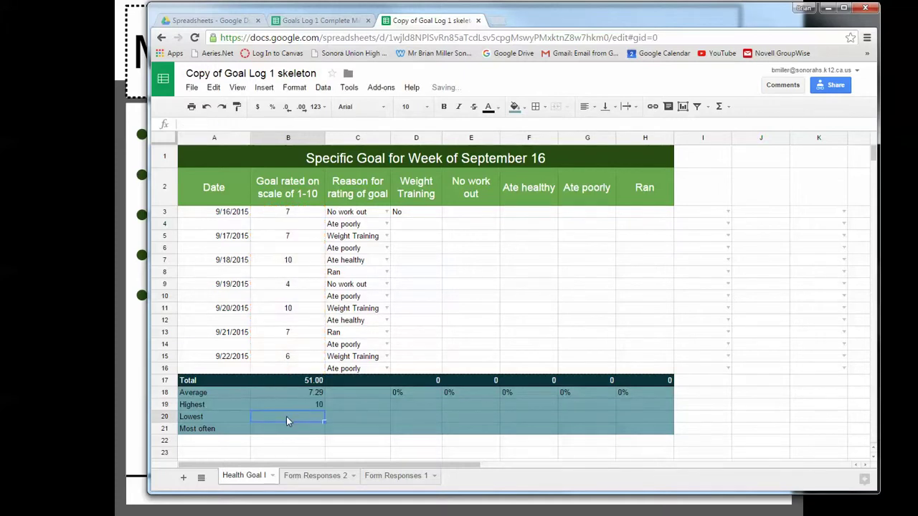
# Step: Find the lowest goal rating in B20 with the MIN function over B3:B16
pyautogui.write('=')
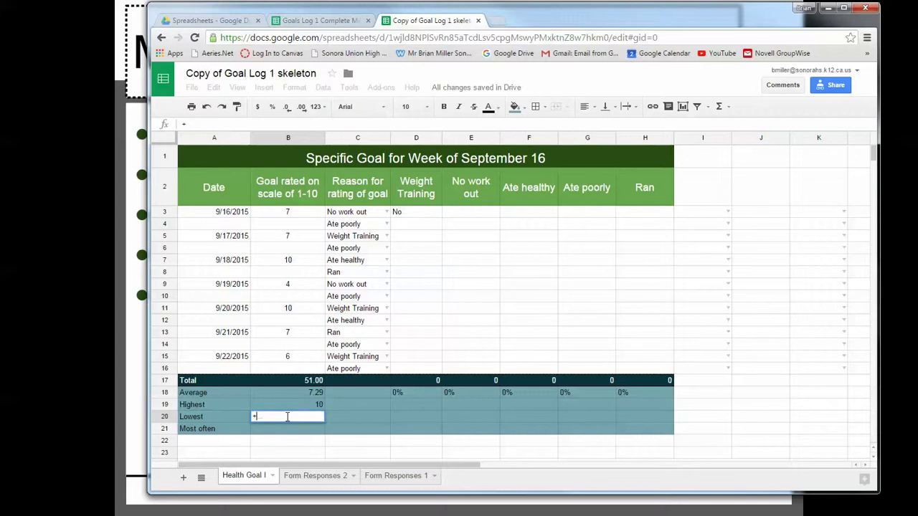
pyautogui.write('min')
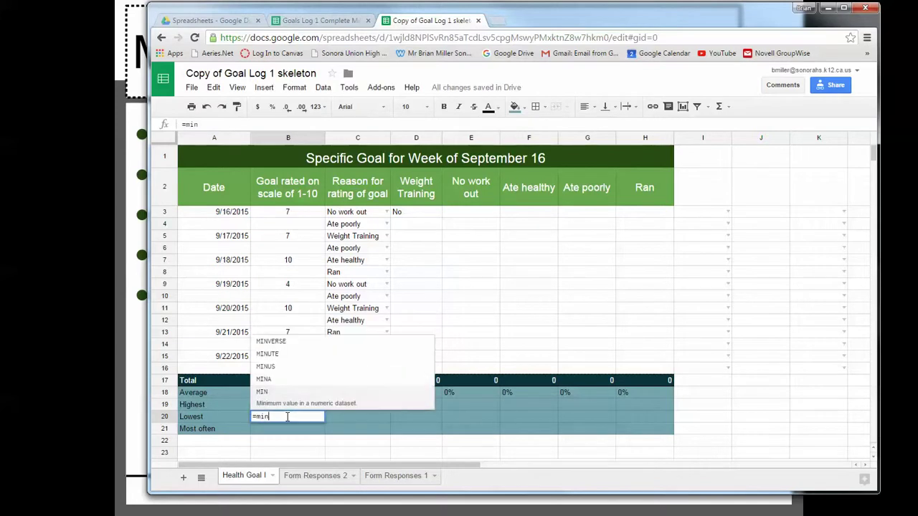
pyautogui.write('(')
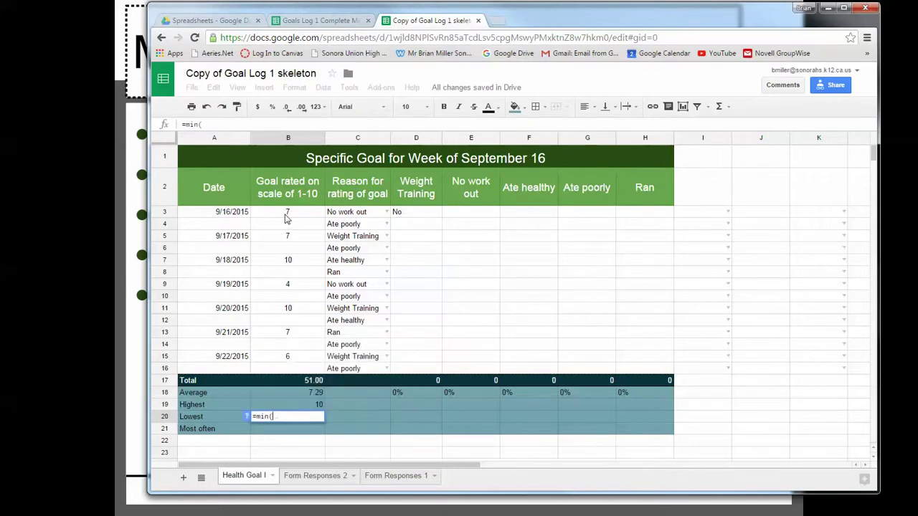
pyautogui.moveTo(285, 217); pyautogui.dragTo(282, 369)
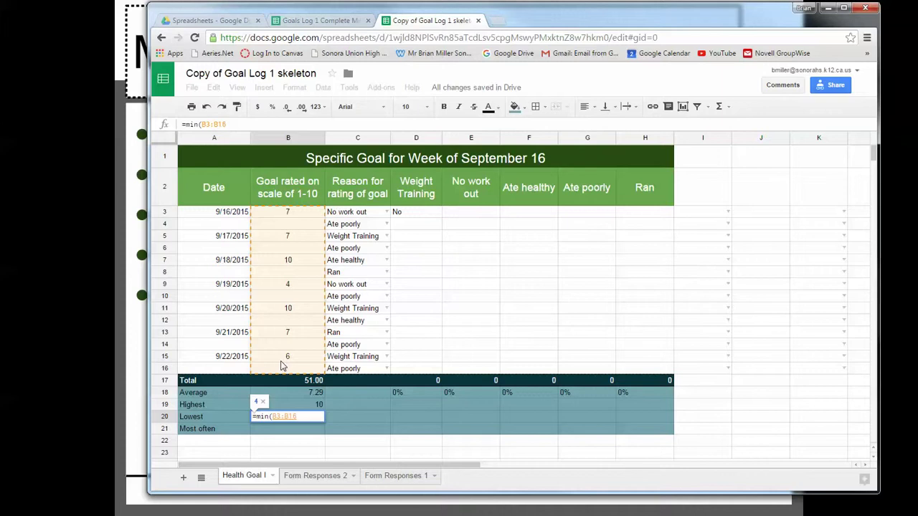
pyautogui.press('Return')
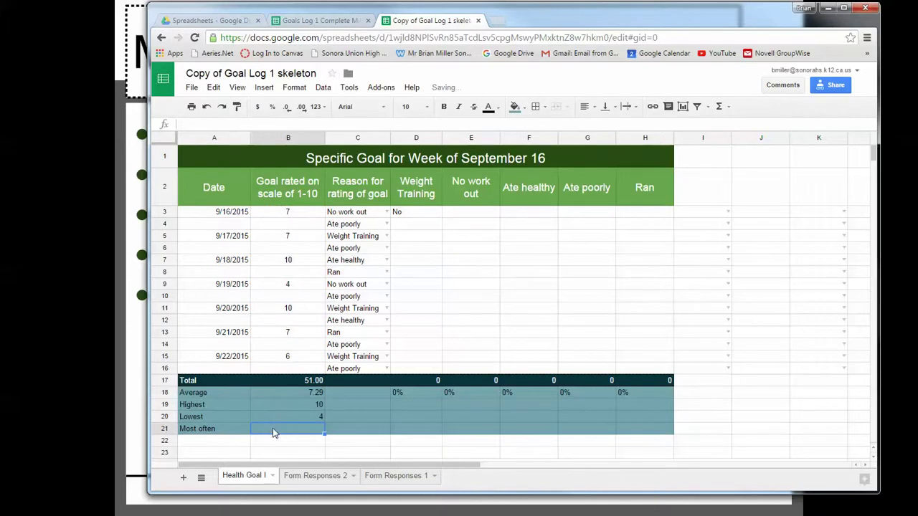
# Step: Find the most frequent goal rating in B21 with the MODE function over B3:B16
pyautogui.write('=')
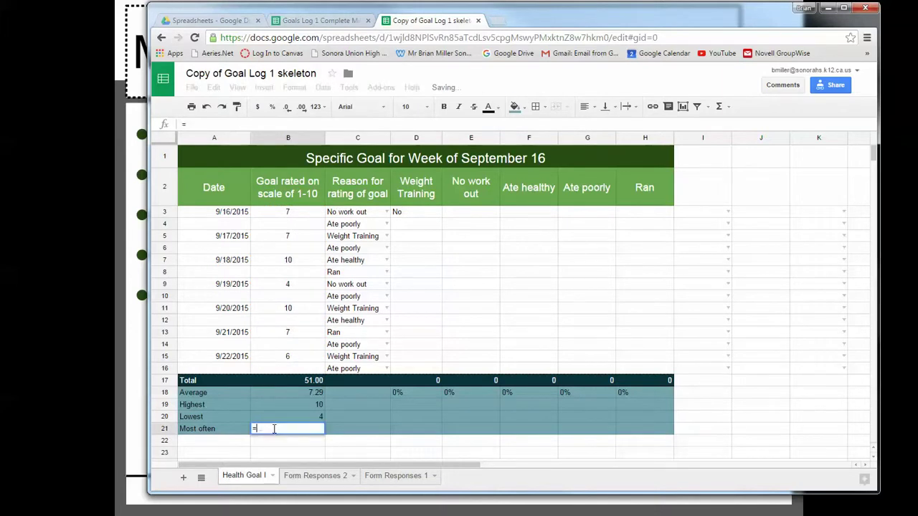
pyautogui.write('mode(')
pyautogui.moveTo(286, 215); pyautogui.dragTo(279, 375)
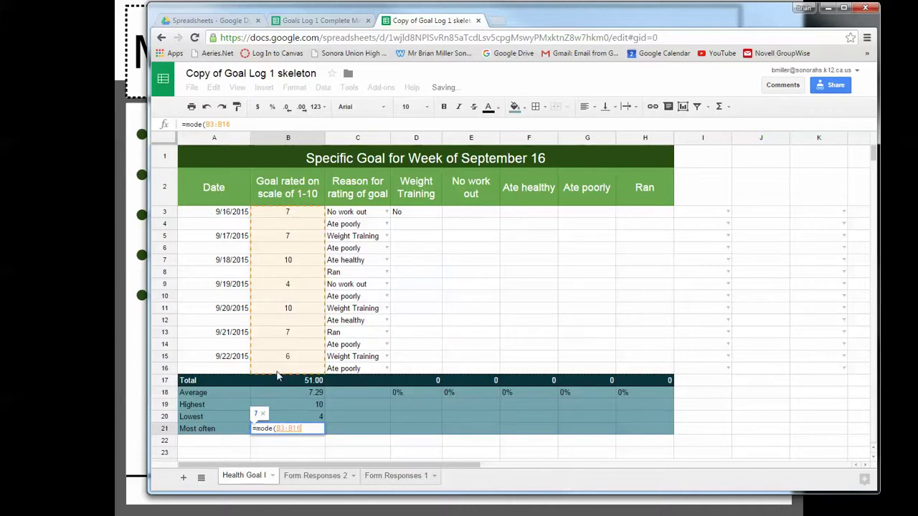
pyautogui.press('Return')
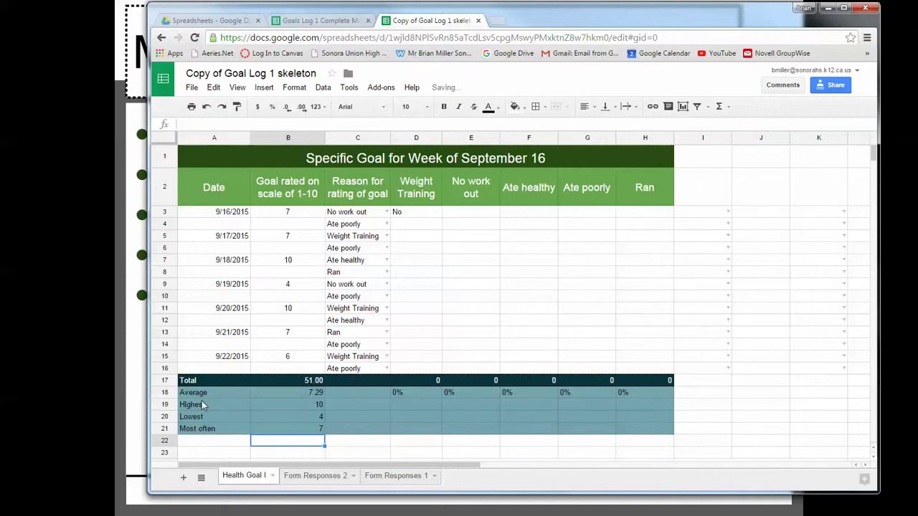
# Step: Move the spreadsheet window off the More Functions slide and advance the presentation to the next slide
pyautogui.press('super+Down')
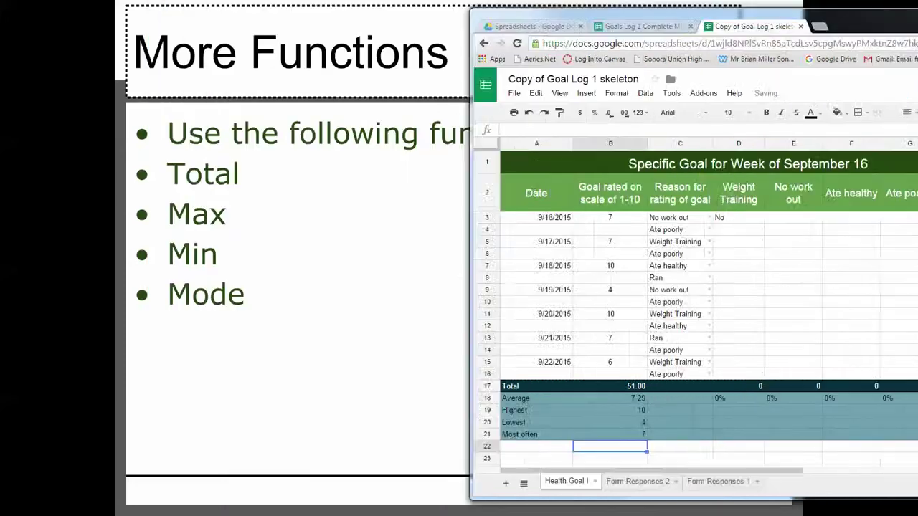
pyautogui.press('Right')
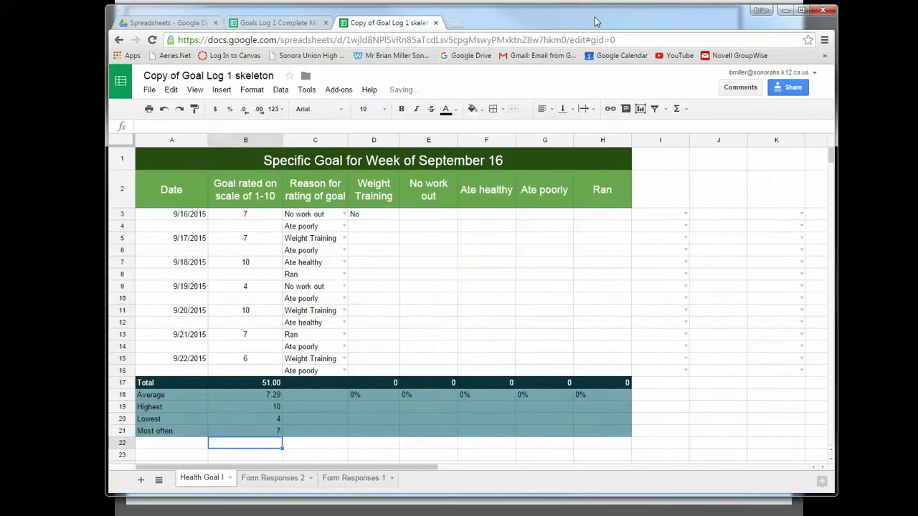
# Step: Review the IF formula in D3, then copy it down to row 16 and across through column H
pyautogui.click(366, 216)
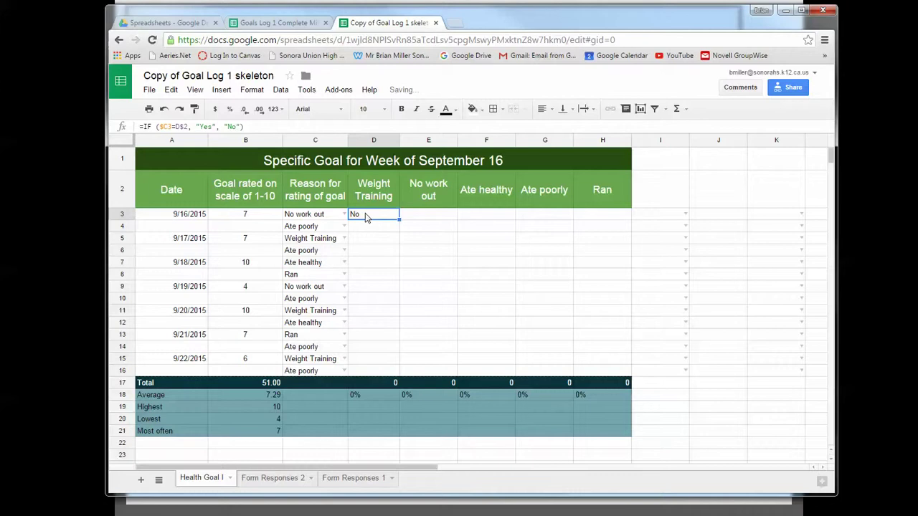
pyautogui.doubleClick(366, 217)
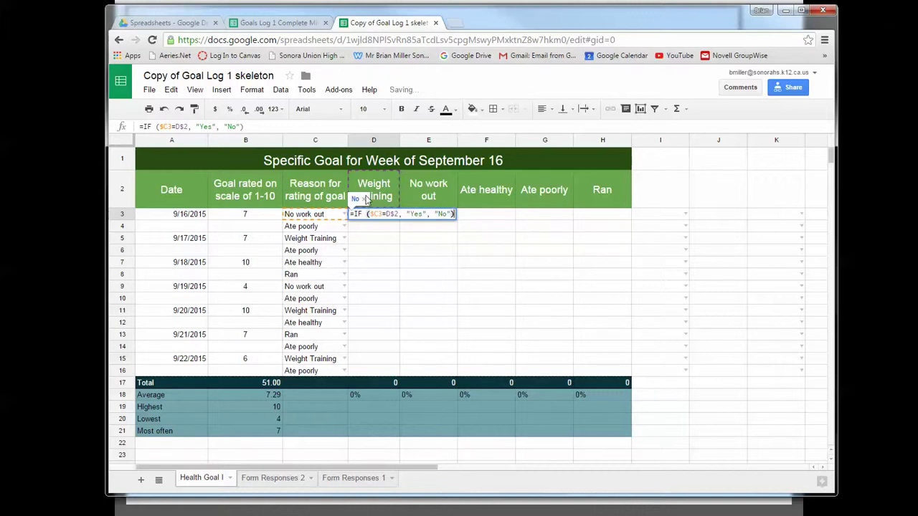
pyautogui.press('Return')
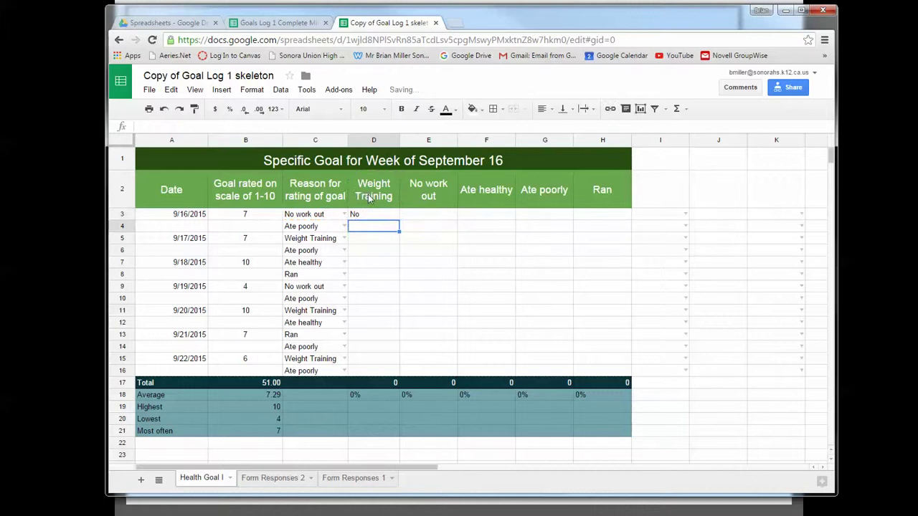
pyautogui.click(383, 219)
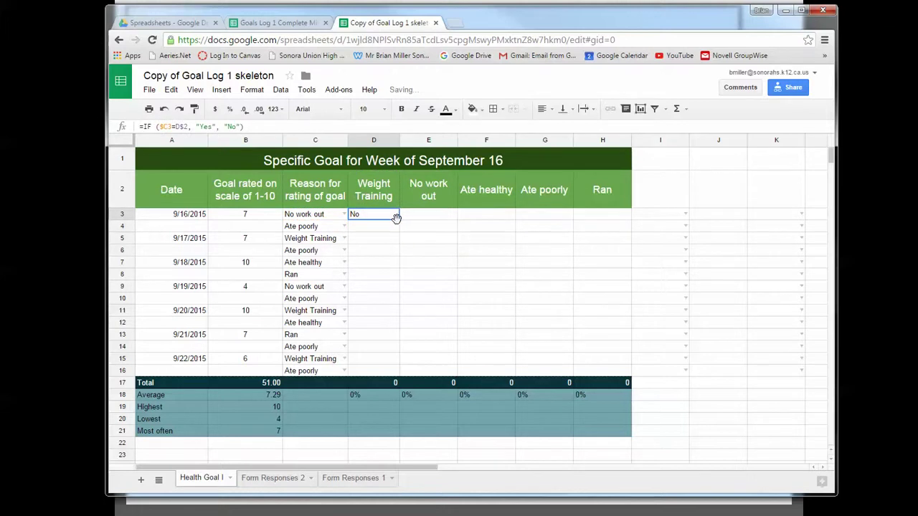
pyautogui.moveTo(399, 219); pyautogui.dragTo(389, 375)
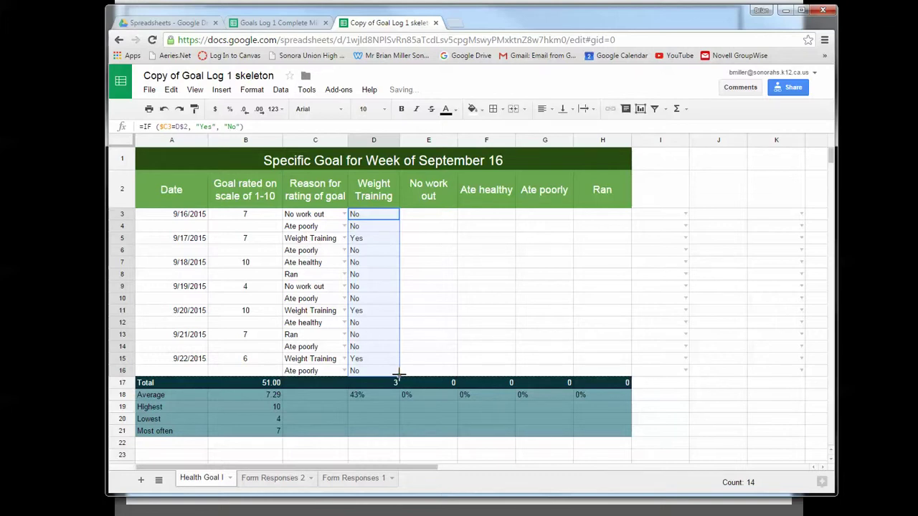
pyautogui.moveTo(399, 375); pyautogui.dragTo(589, 382)
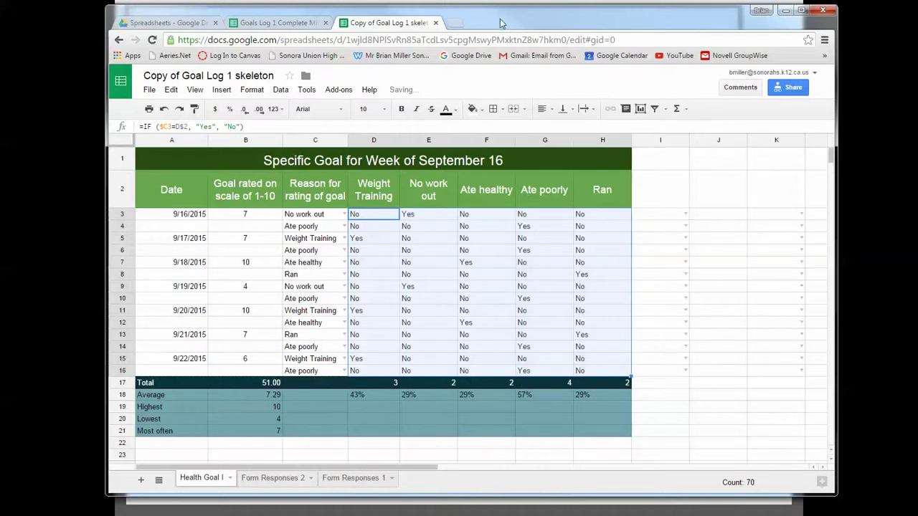
pyautogui.click(365, 218)
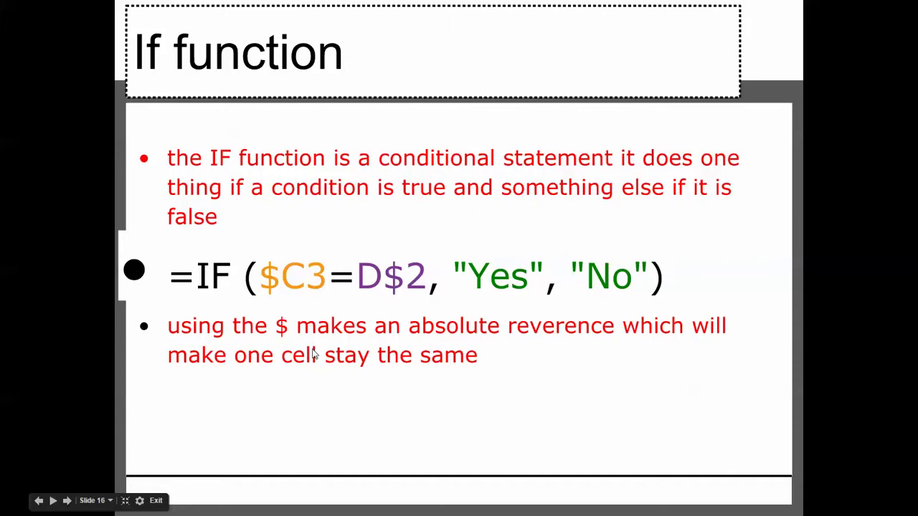
# Step: Advance the presentation to the CountIf function slide, and copy the spreadsheet's COUNTIF formula from D17 across through H17
pyautogui.click(373, 425)
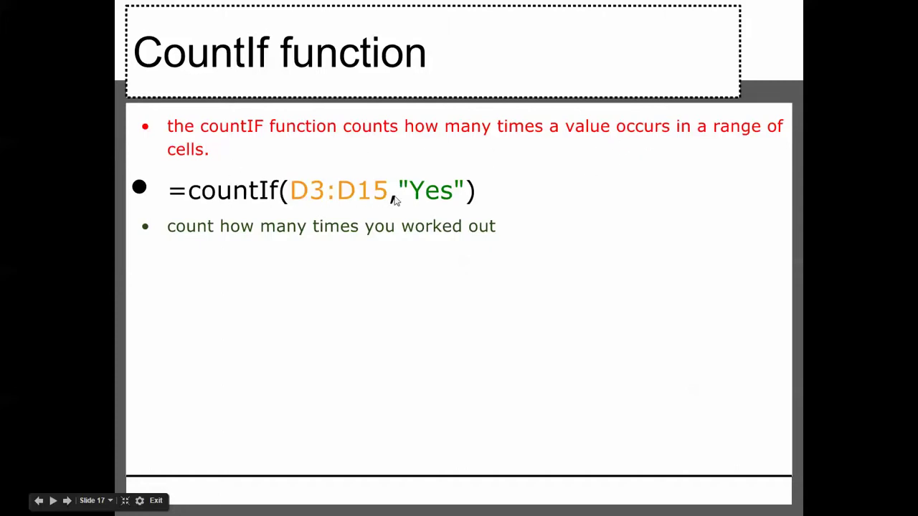
pyautogui.hotkey('alt', 'Tab')
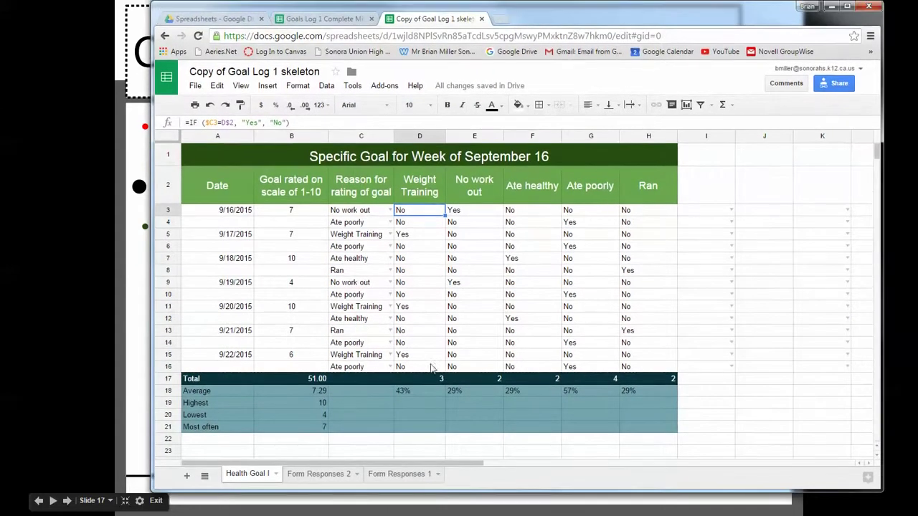
pyautogui.click(424, 379)
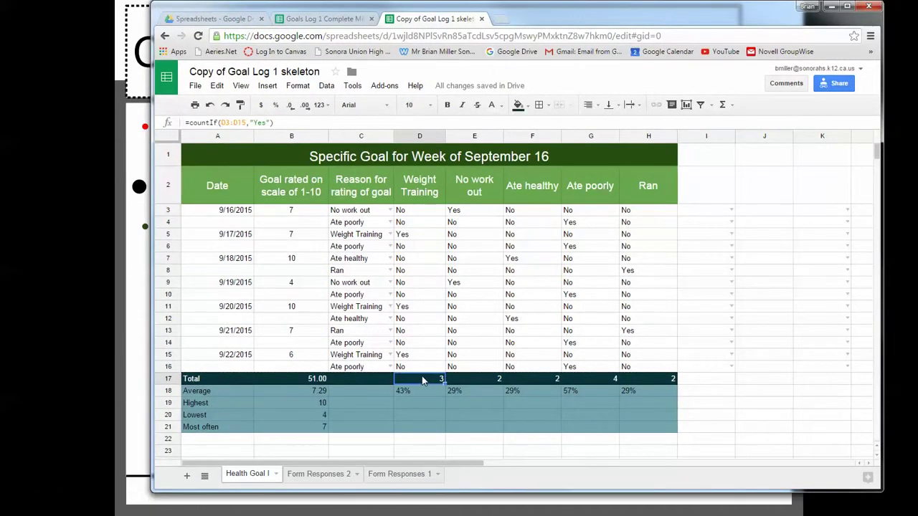
pyautogui.doubleClick(423, 380)
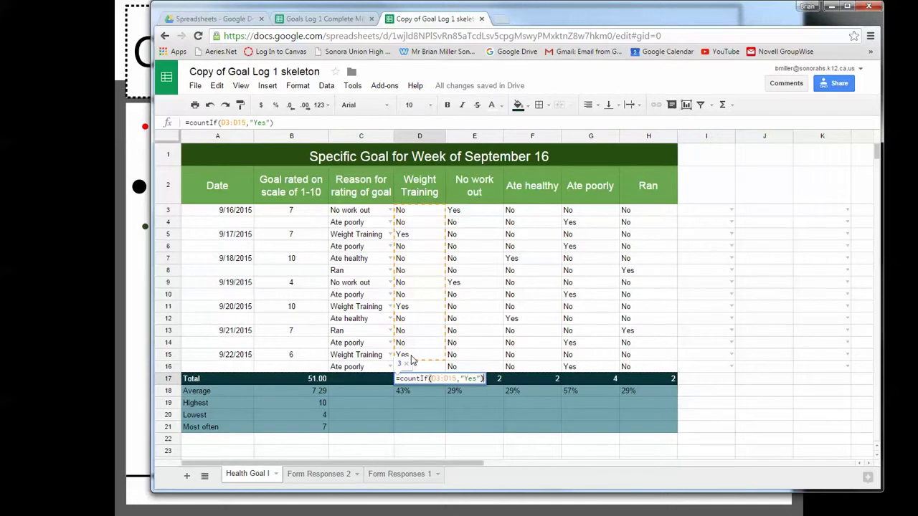
pyautogui.press('Return')
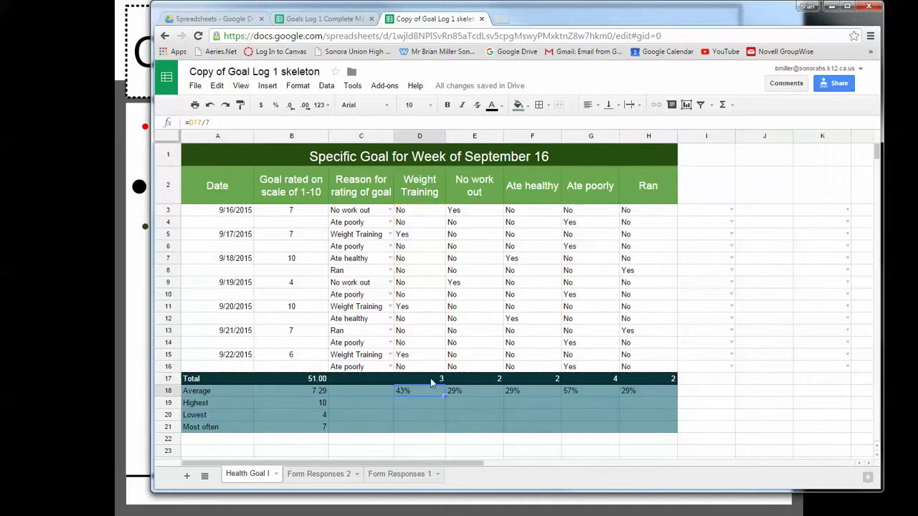
pyautogui.click(434, 381)
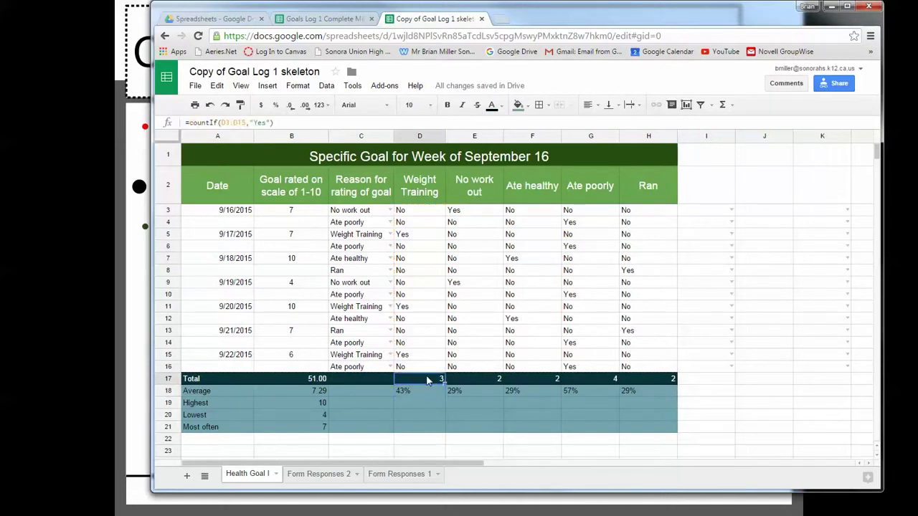
pyautogui.moveTo(443, 380); pyautogui.dragTo(646, 387)
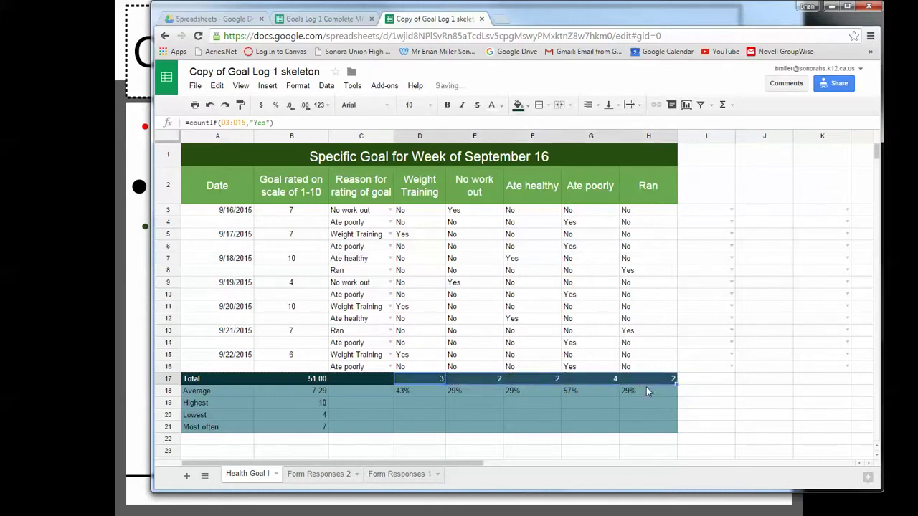
pyautogui.click(757, 416)
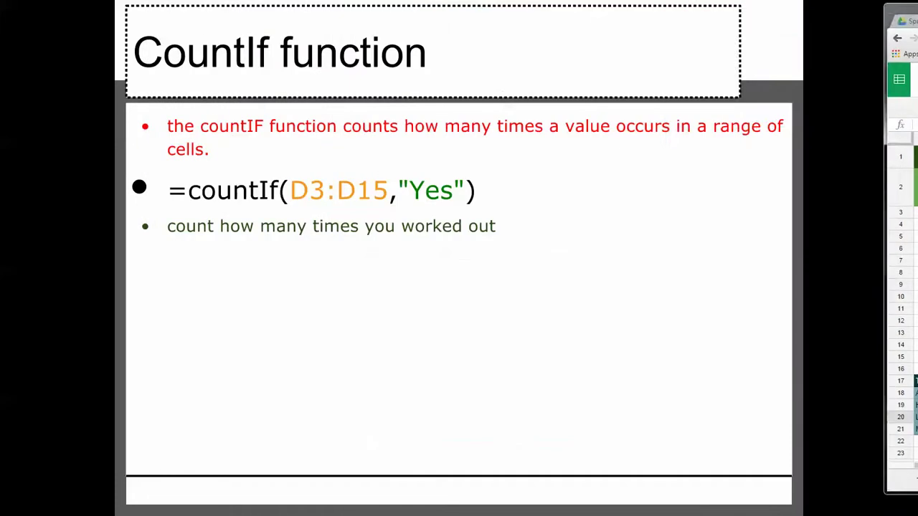
# Step: Advance the presentation to the Calculate the percent slide, and re-enter the Weight Training percentage in D18 as =D17/7
pyautogui.click(736, 268)
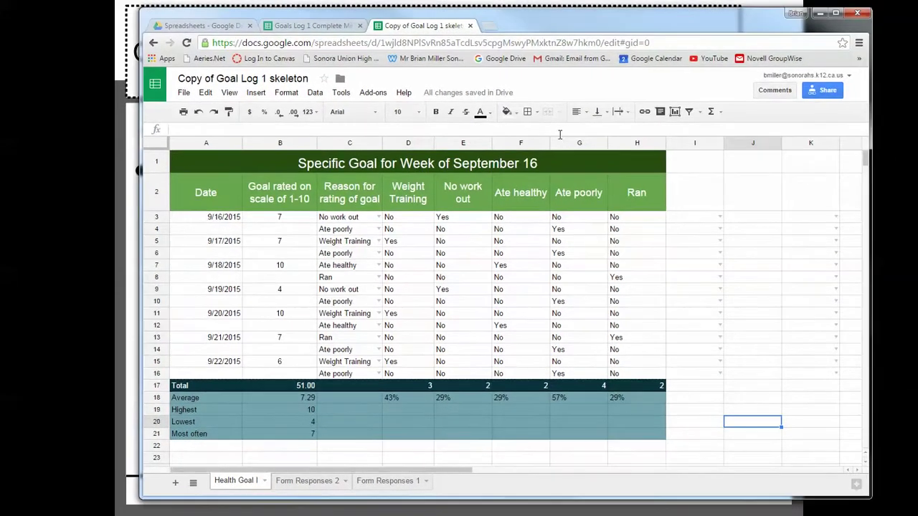
pyautogui.click(395, 396)
pyautogui.moveTo(199, 129); pyautogui.dragTo(163, 131)
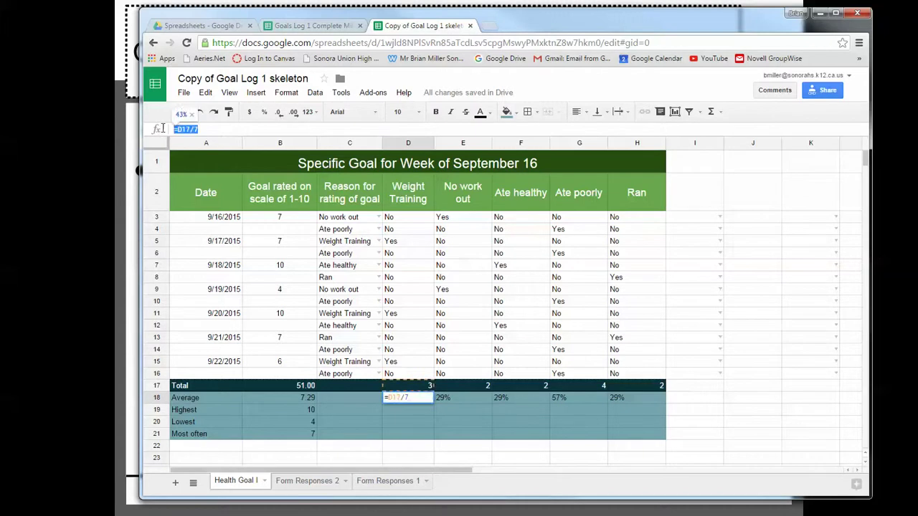
pyautogui.write('=')
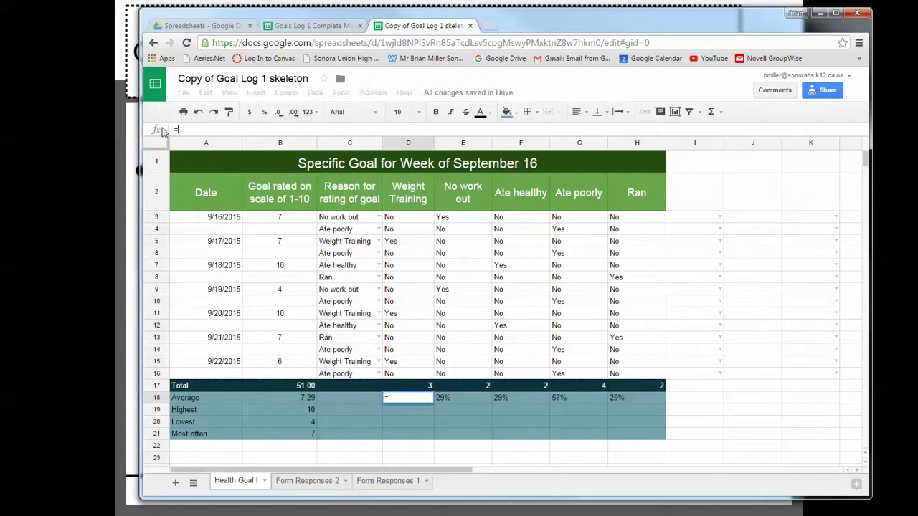
pyautogui.click(408, 390)
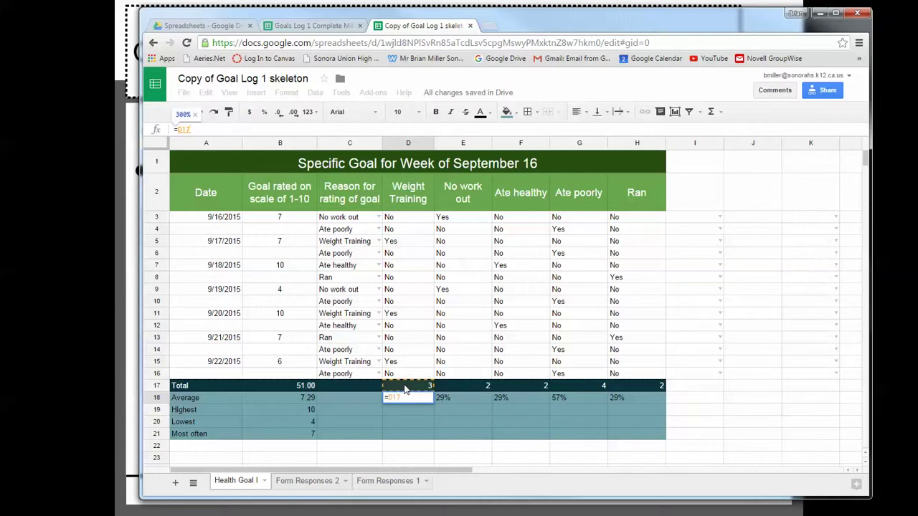
pyautogui.write('/7')
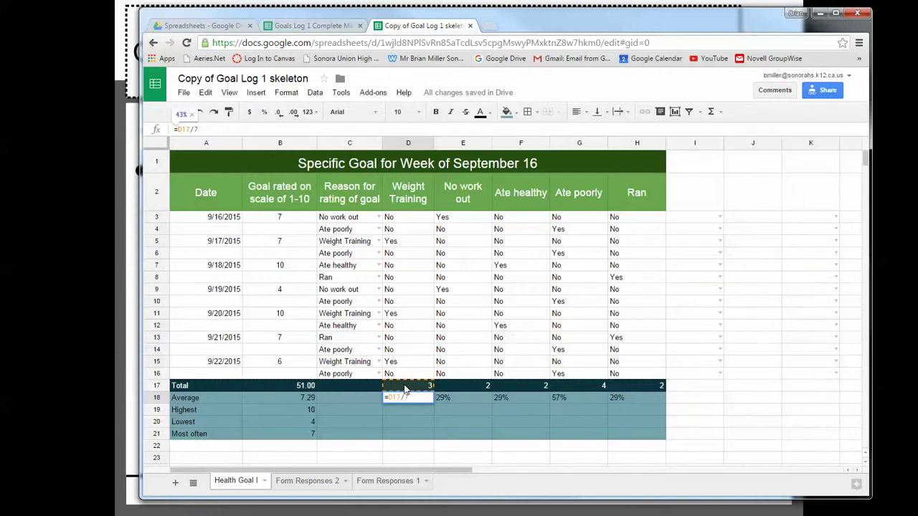
pyautogui.press('Return')
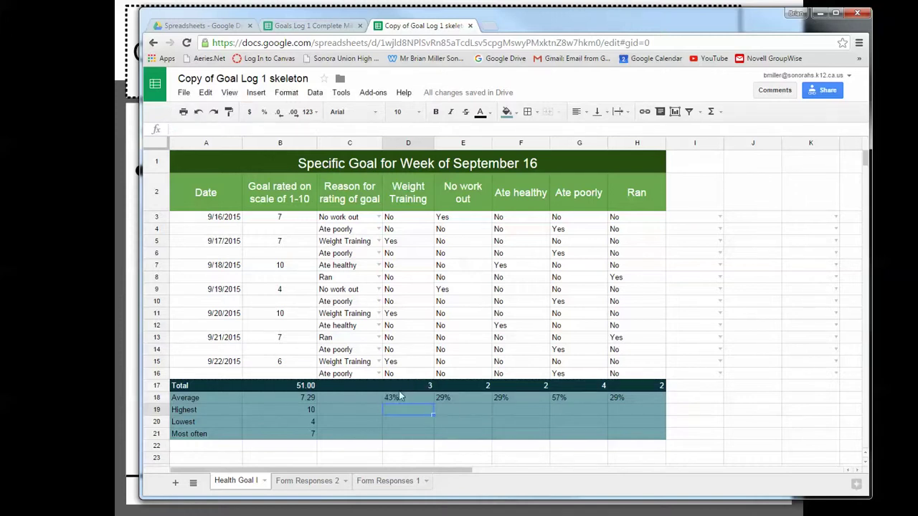
# Step: Format D18 as a percent with no decimal places and copy it across through H18
pyautogui.click(399, 398)
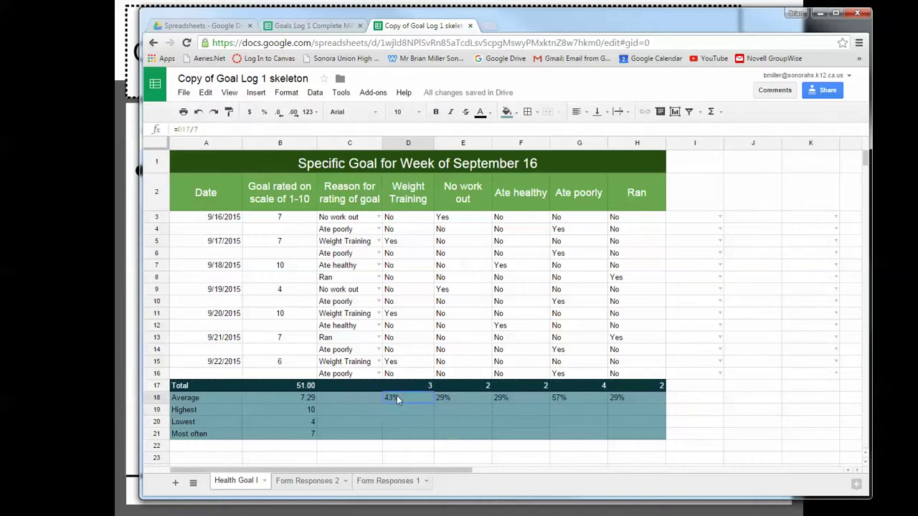
pyautogui.click(265, 114)
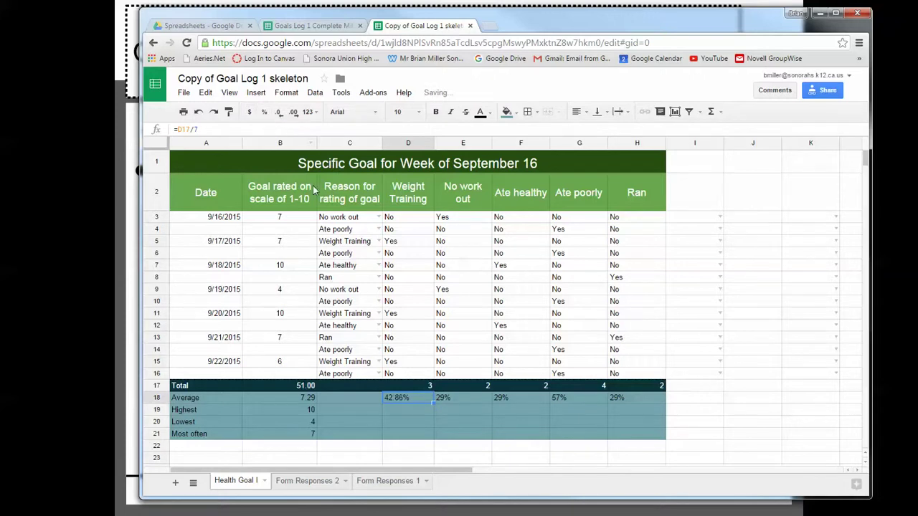
pyautogui.click(293, 112)
pyautogui.click(280, 114)
pyautogui.click(280, 114)
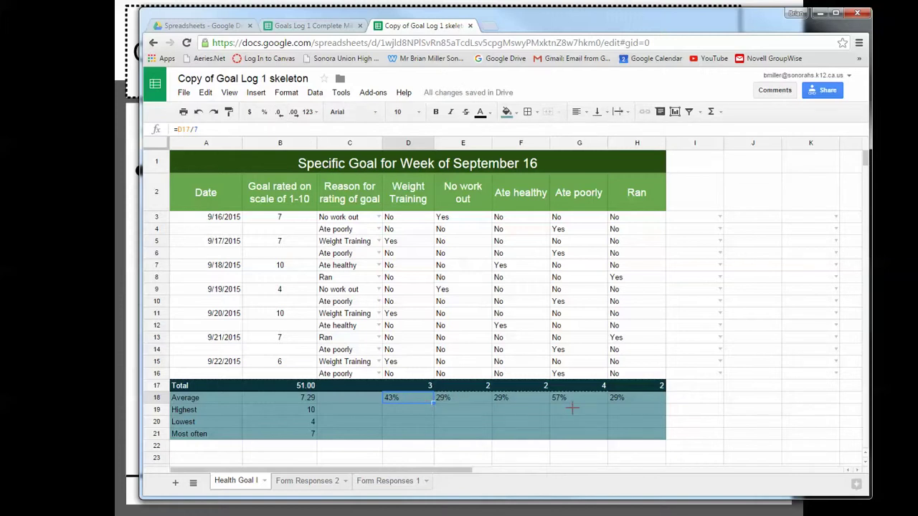
pyautogui.moveTo(631, 410); pyautogui.dragTo(645, 423)
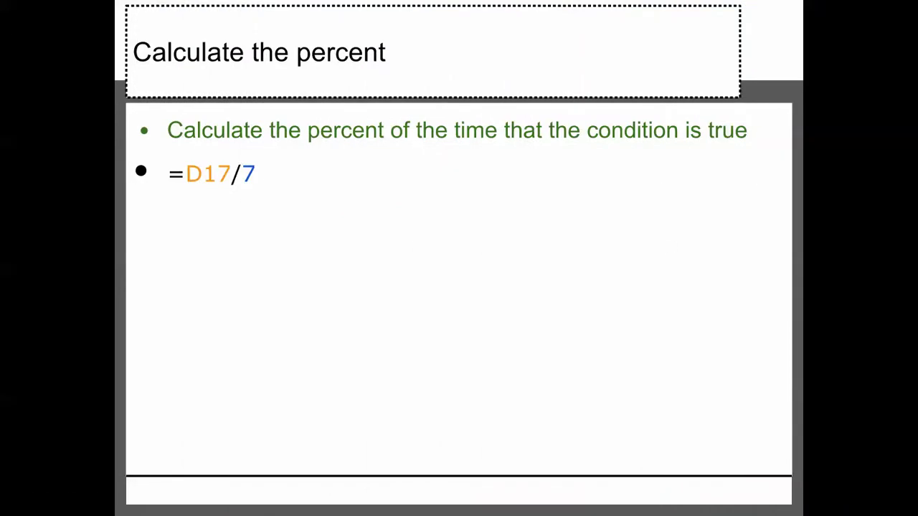
# Step: Advance the presentation to the Conclusion 2 slide
pyautogui.click(421, 297)
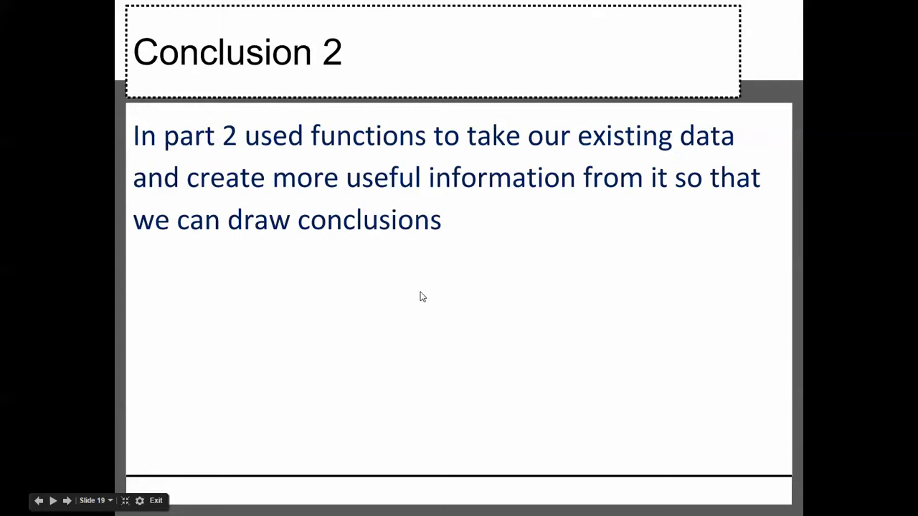